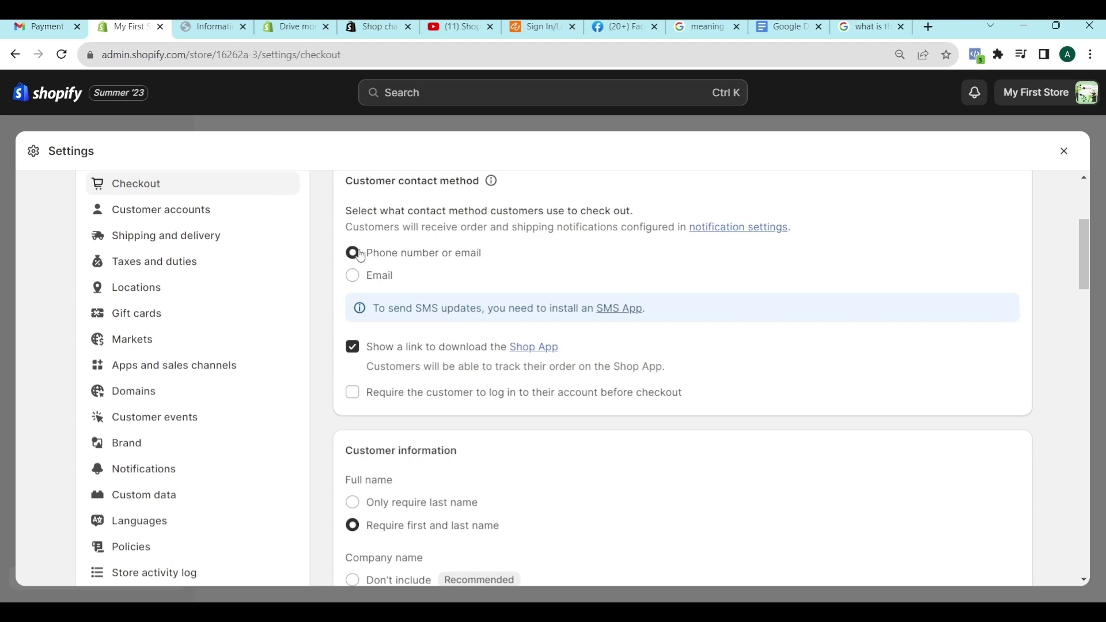
Keep Phone number or email as the customer contact method and turn off the Shop App download link
click(354, 276)
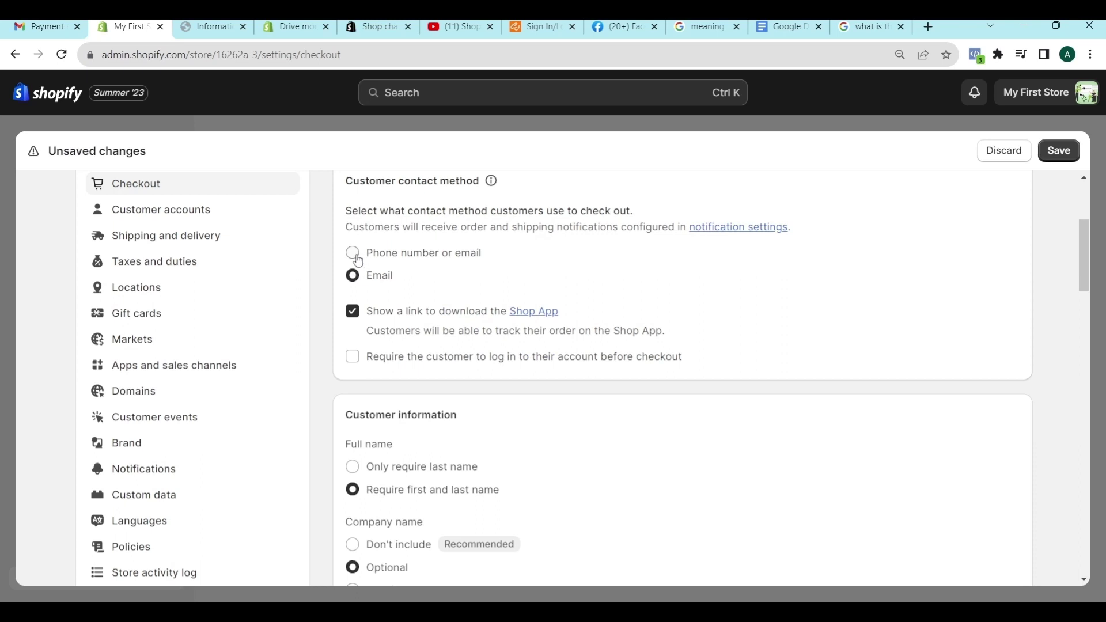
click(357, 257)
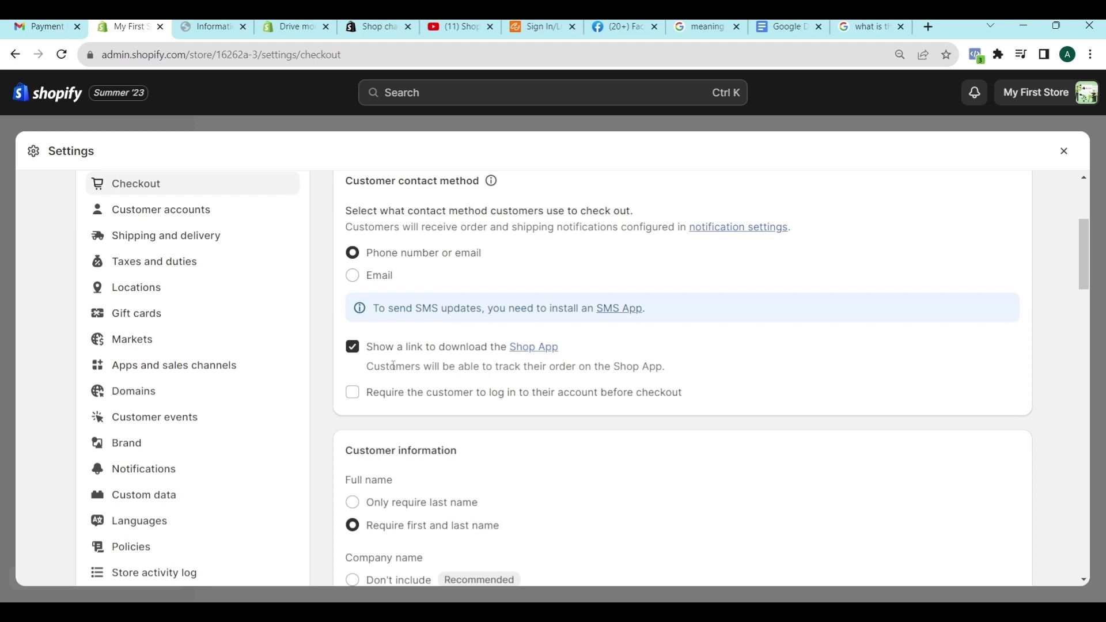
click(353, 348)
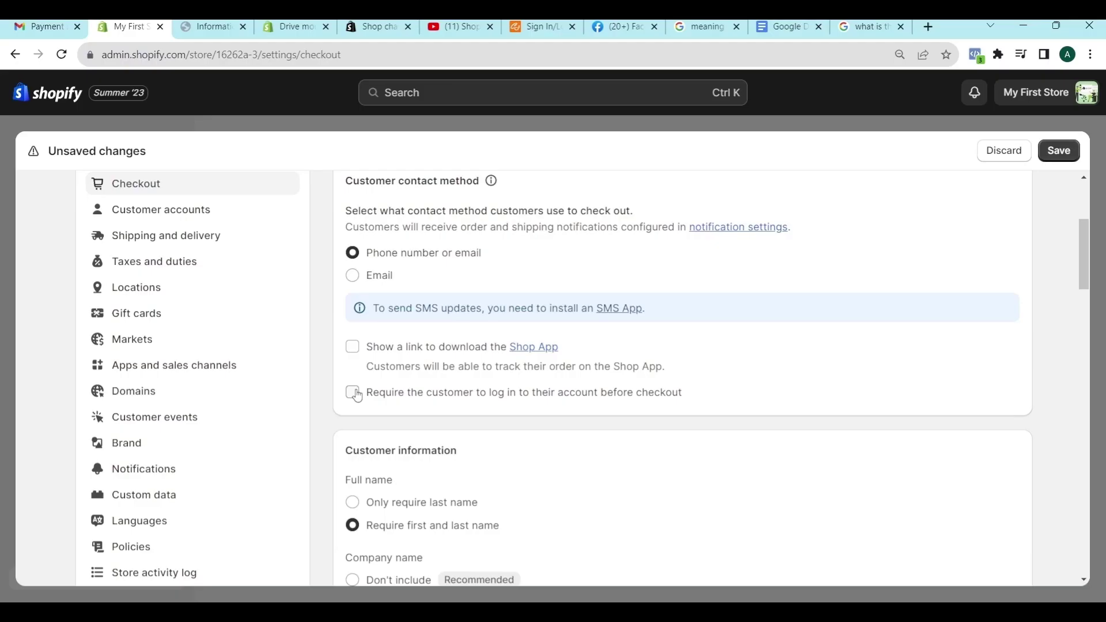
Try the customer login requirement before checkout, leave it turned off, and save the checkout settings
click(353, 393)
click(353, 411)
click(353, 394)
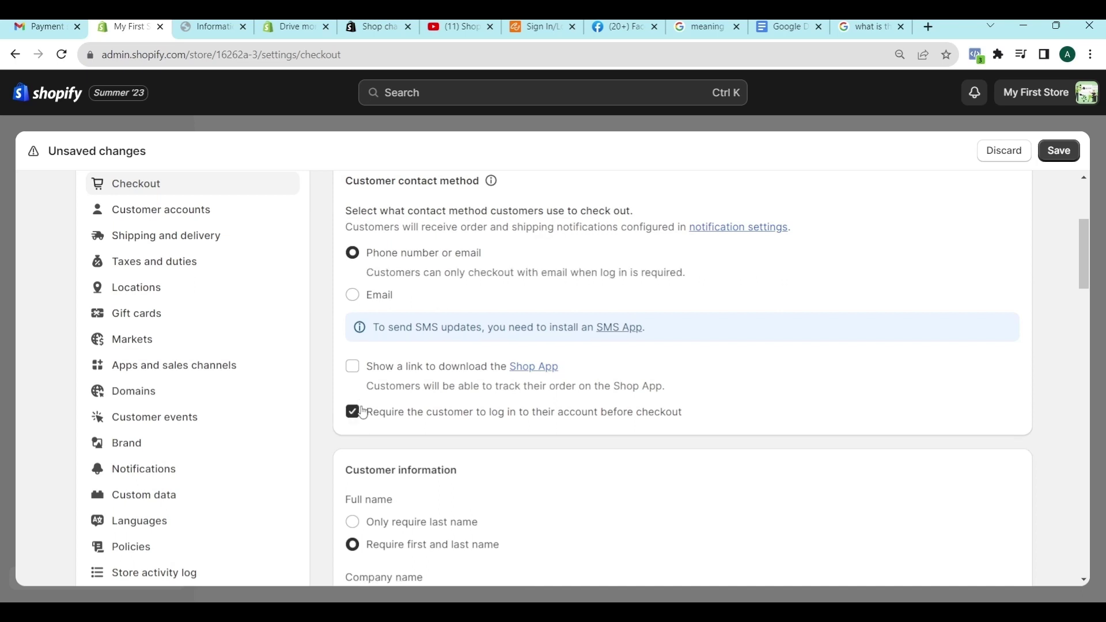
scroll(363, 413, down, 4)
scroll(354, 425, up, 4)
click(353, 413)
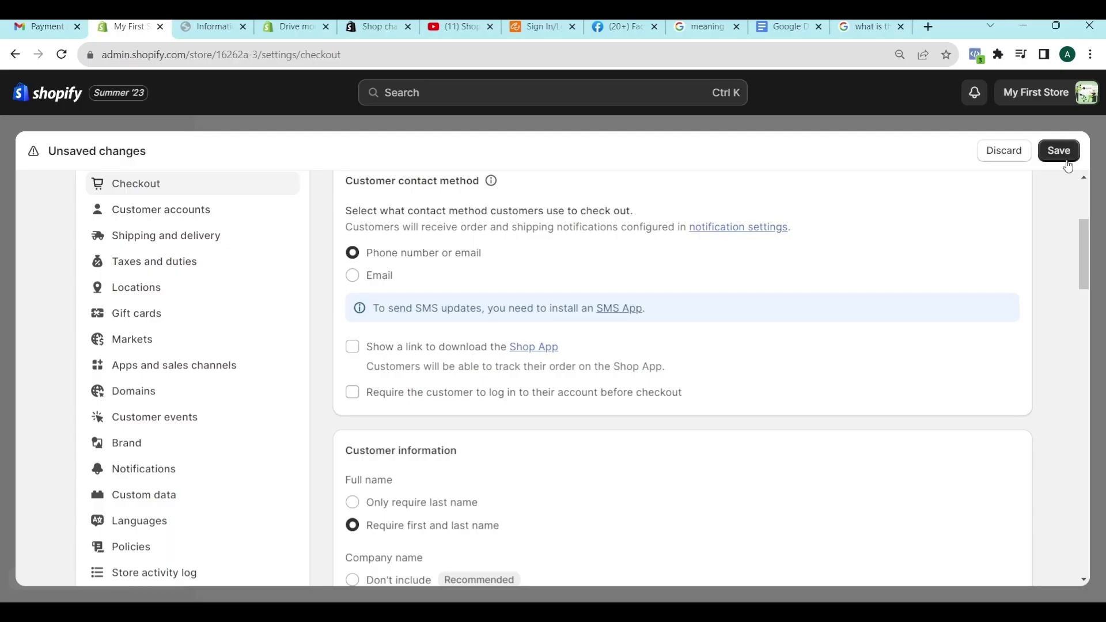
click(1066, 162)
In the customer information, keep first and last name required and set the company name to Don't include
scroll(385, 426, down, 2)
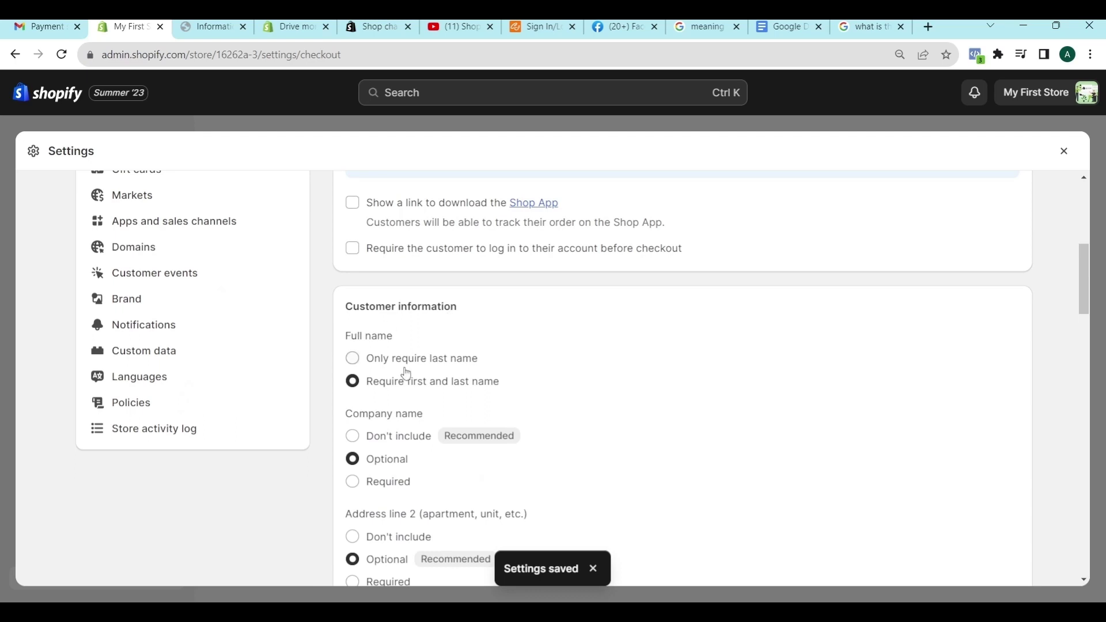
scroll(402, 380, down, 1)
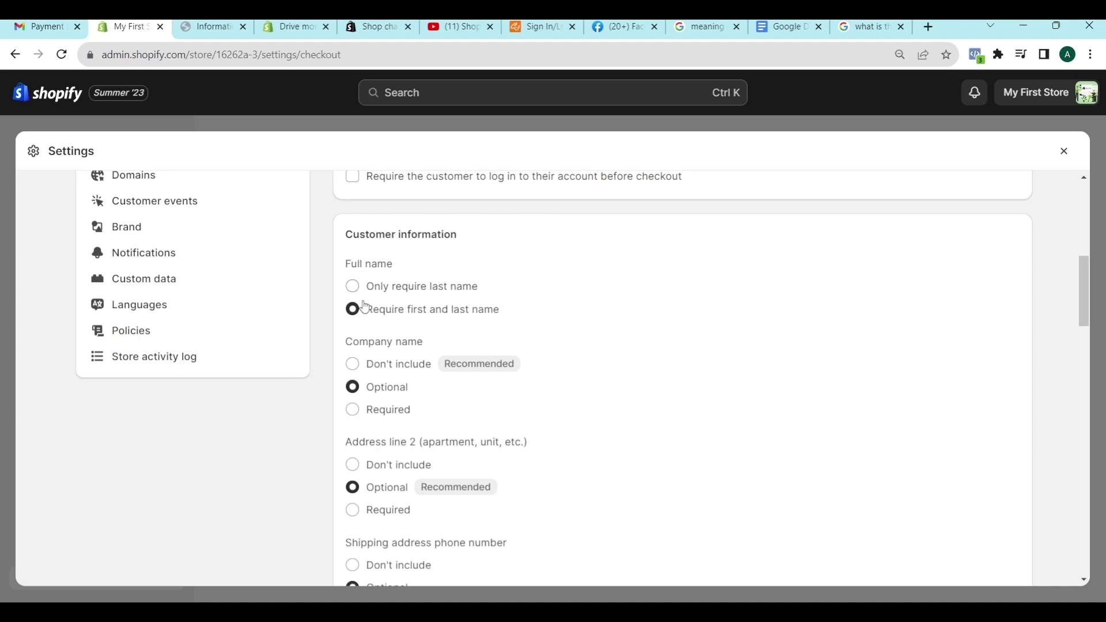
click(353, 287)
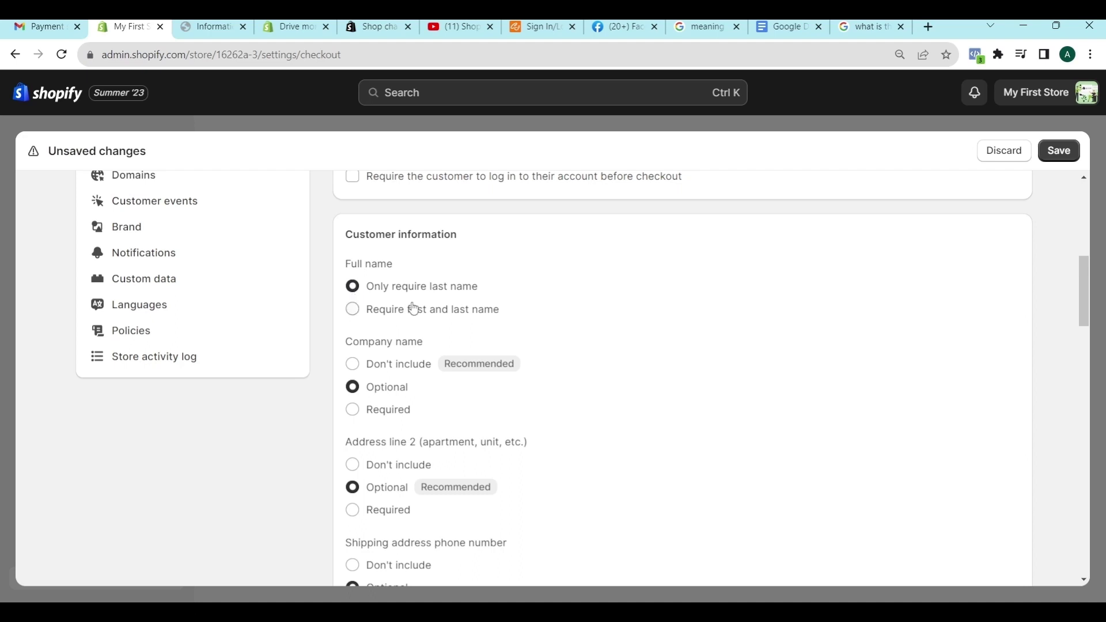
click(356, 311)
scroll(452, 317, down, 1)
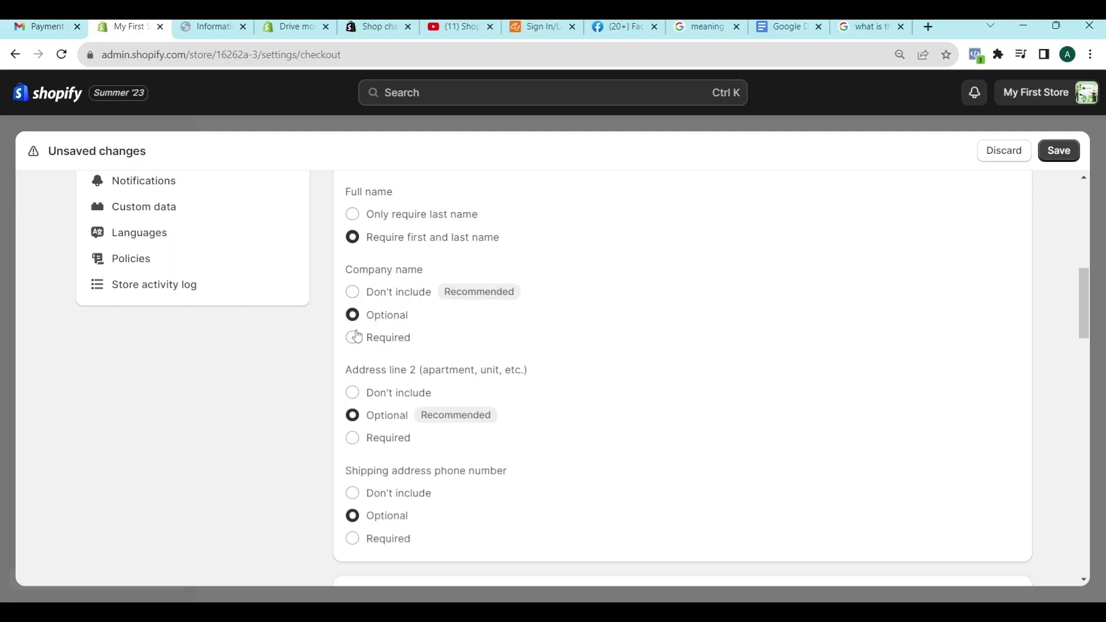
click(353, 338)
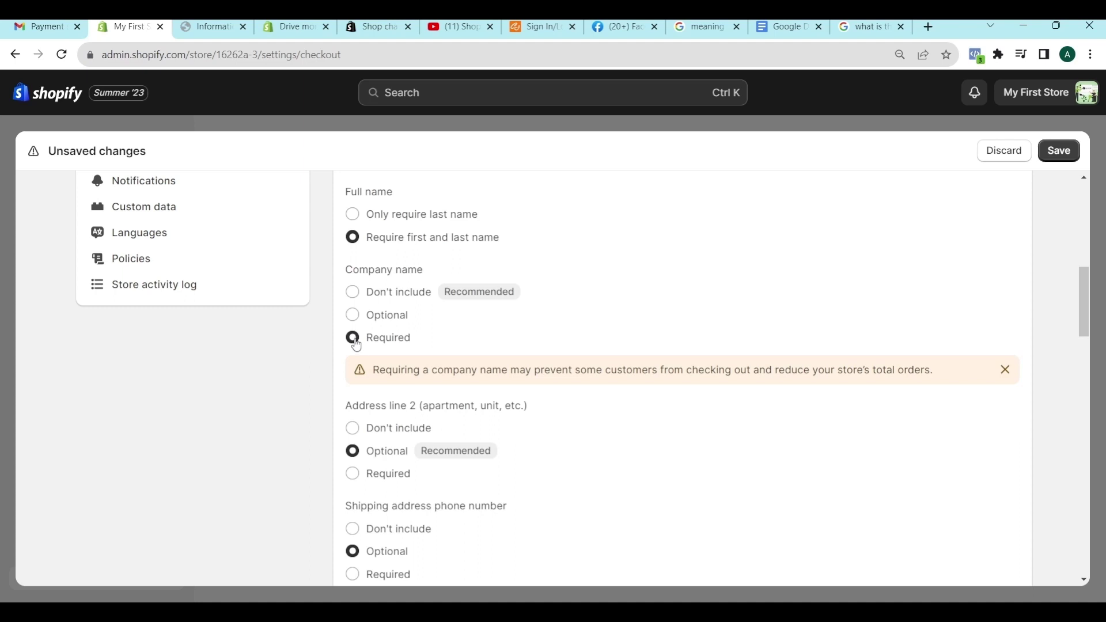
click(352, 292)
Try Don't include and Required for the shipping address phone number, then return it to Optional
scroll(371, 383, down, 1)
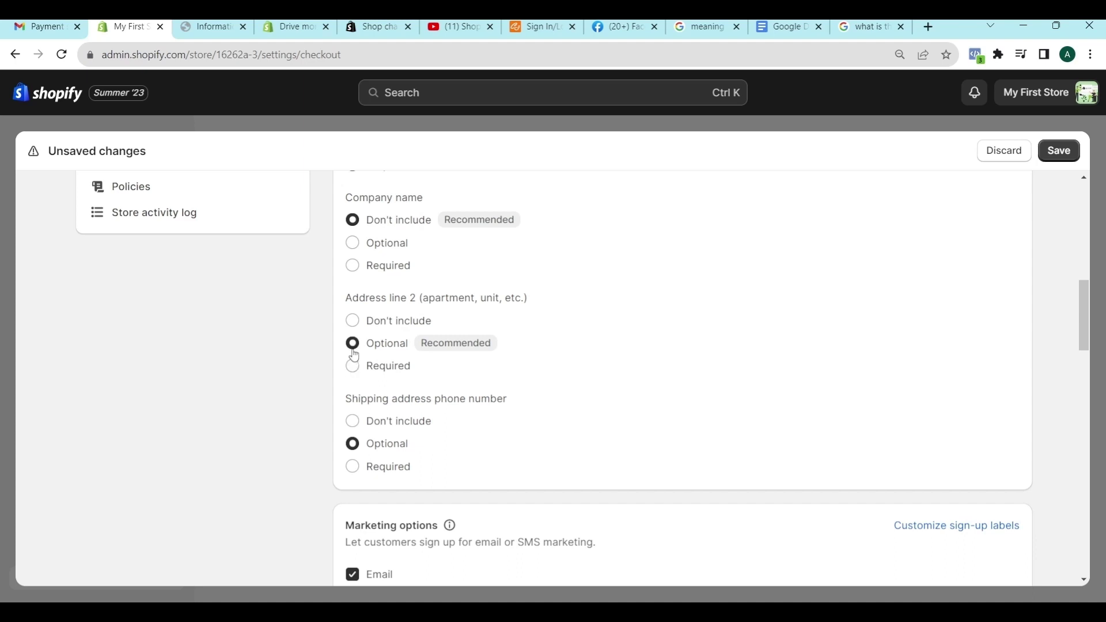
scroll(351, 441, down, 3)
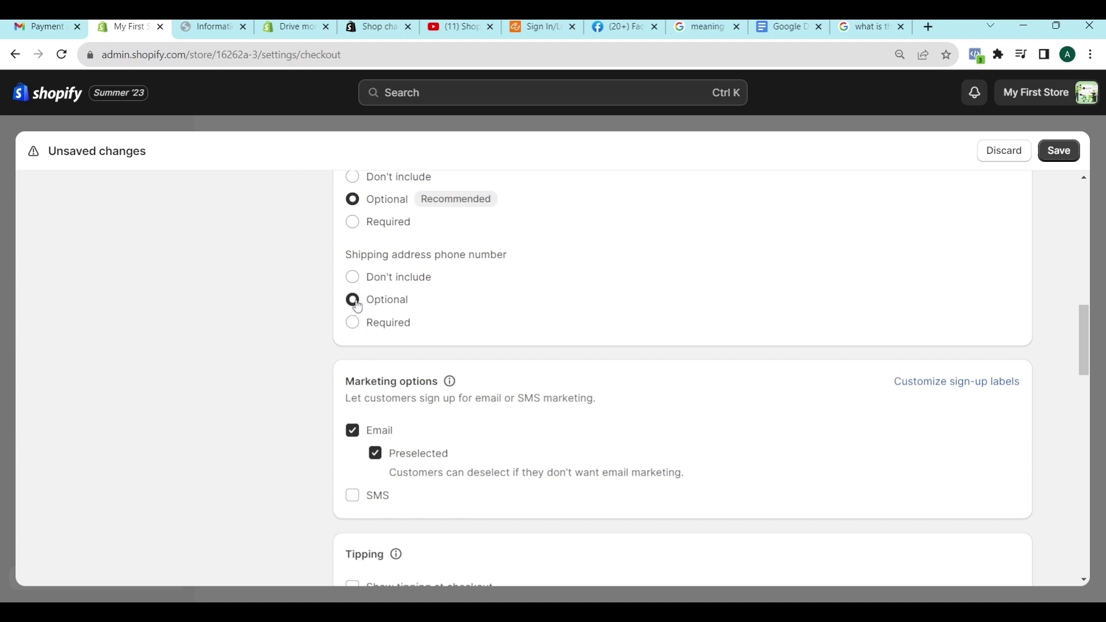
click(352, 277)
click(355, 302)
click(354, 324)
click(352, 302)
Turn off Preselected for email marketing sign-up in the marketing options and save the settings
scroll(429, 342, down, 2)
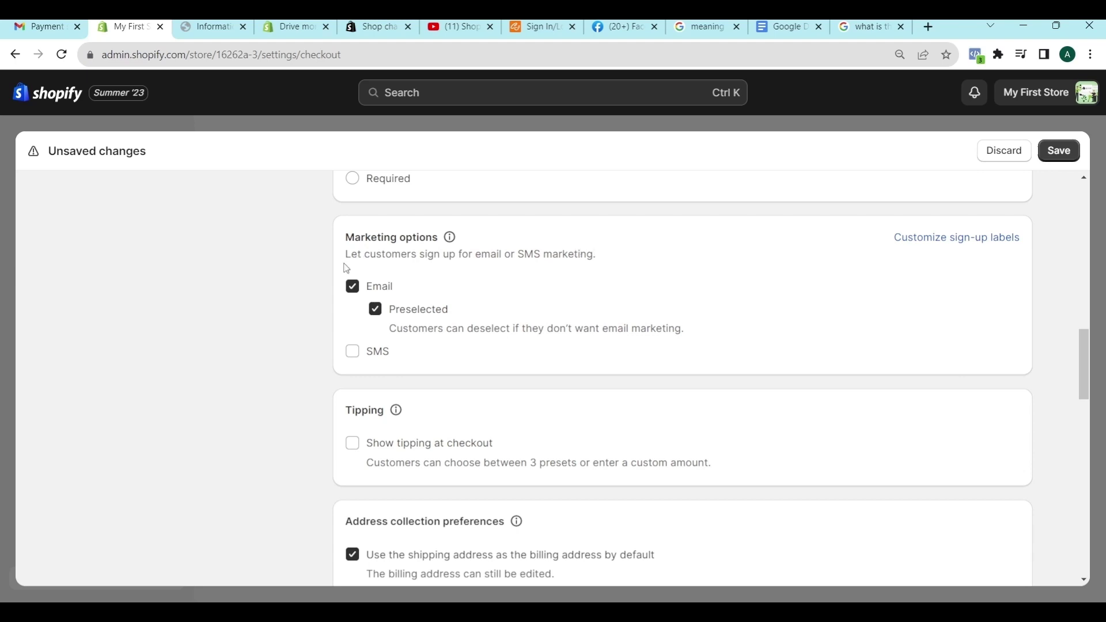
click(376, 310)
click(1060, 152)
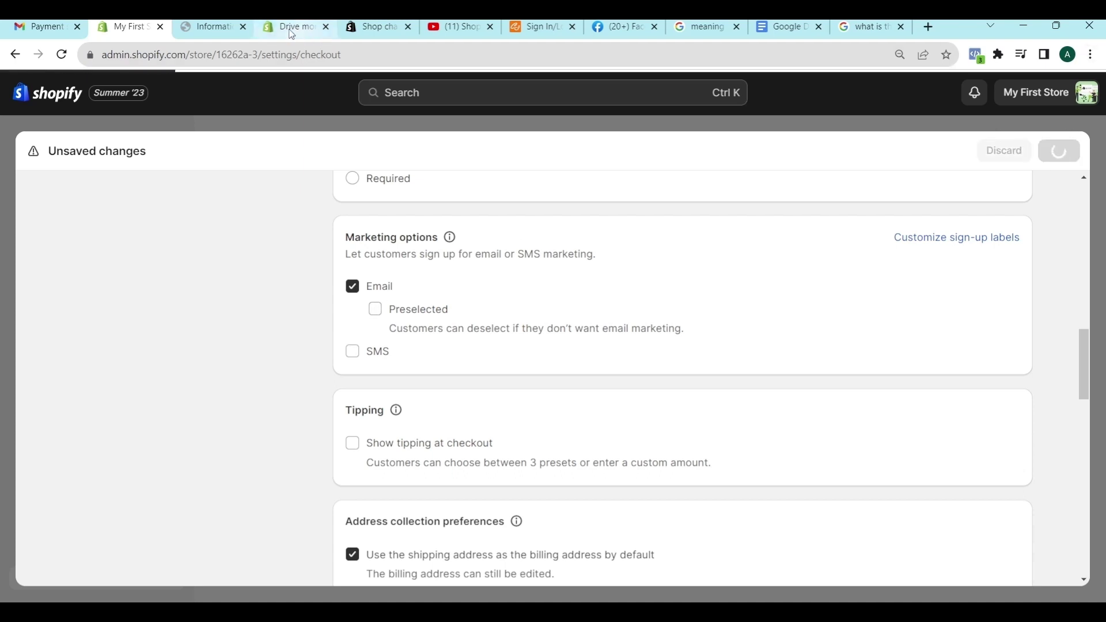
Reload the store's live checkout page, closing the settings in between, to check the company field and the news and offers checkbox
click(207, 28)
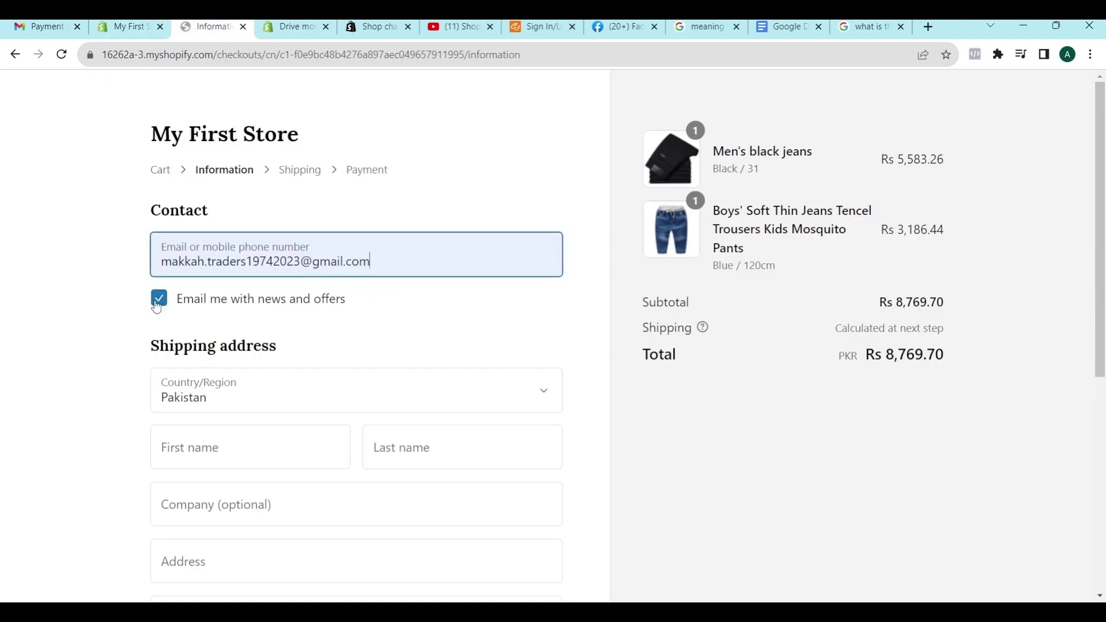
click(64, 53)
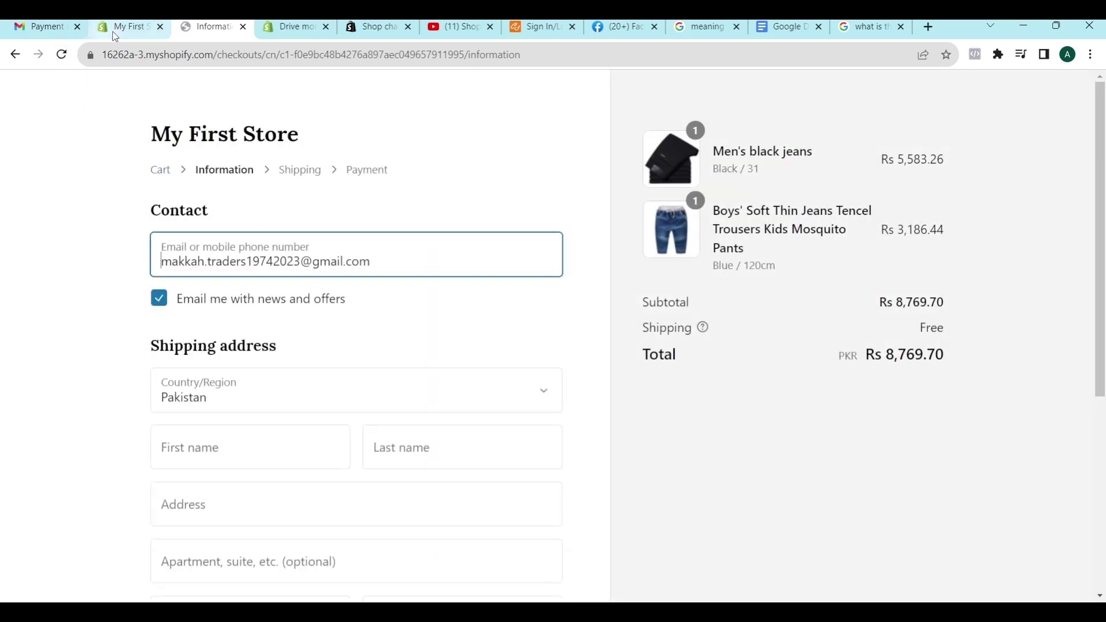
click(115, 33)
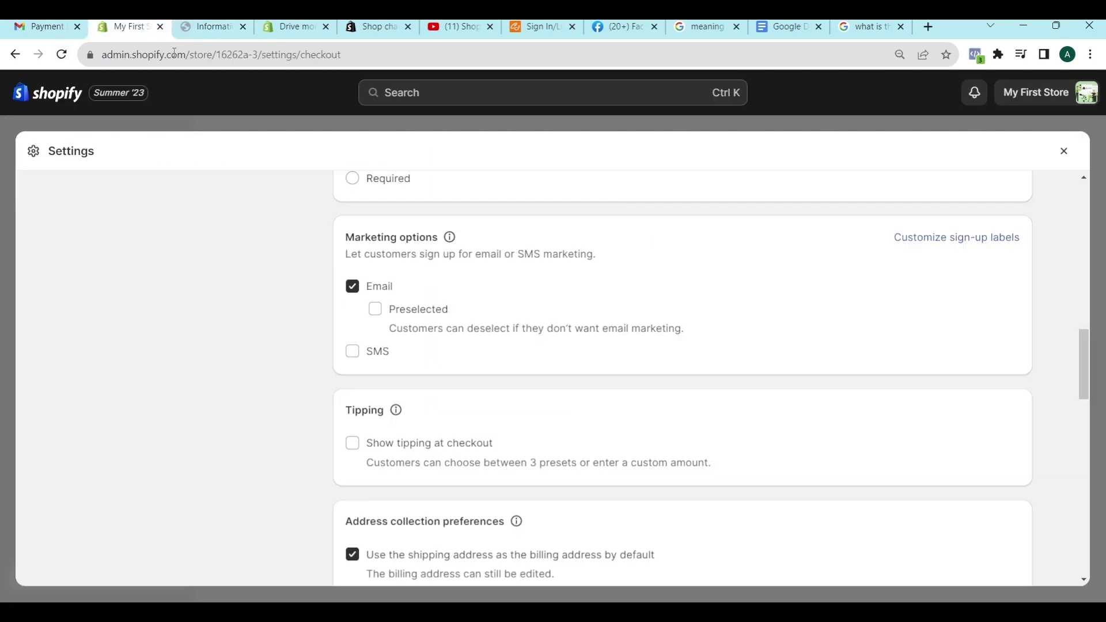
click(1065, 153)
key(ctrl+Tab)
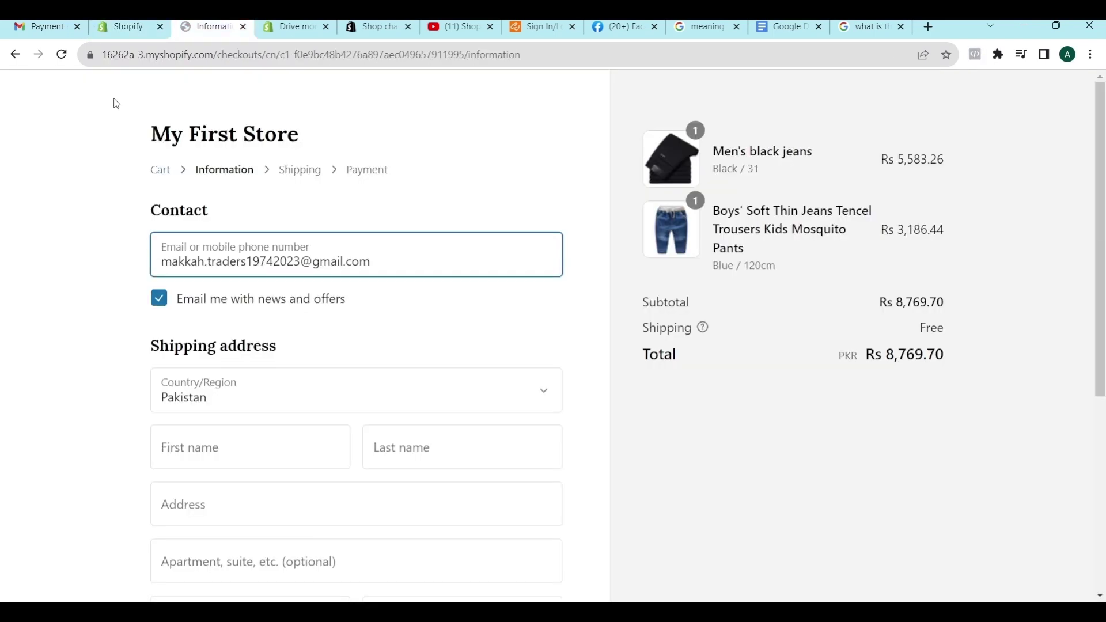
click(63, 55)
click(62, 55)
Reopen the store's checkout settings, turn Preselected for email marketing back on, and save
click(136, 27)
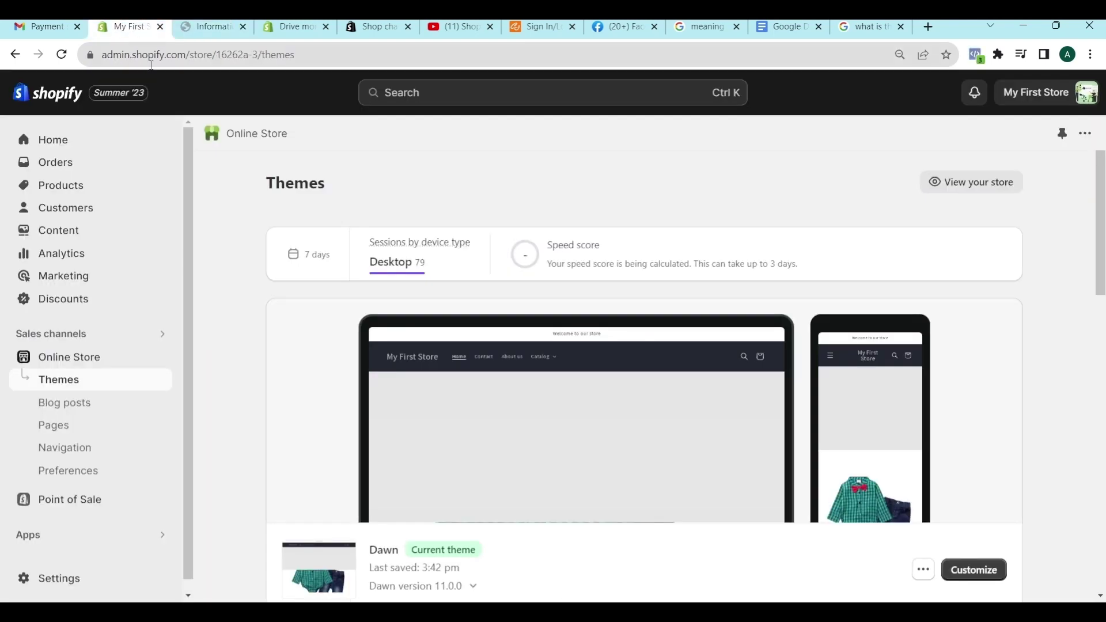
click(44, 578)
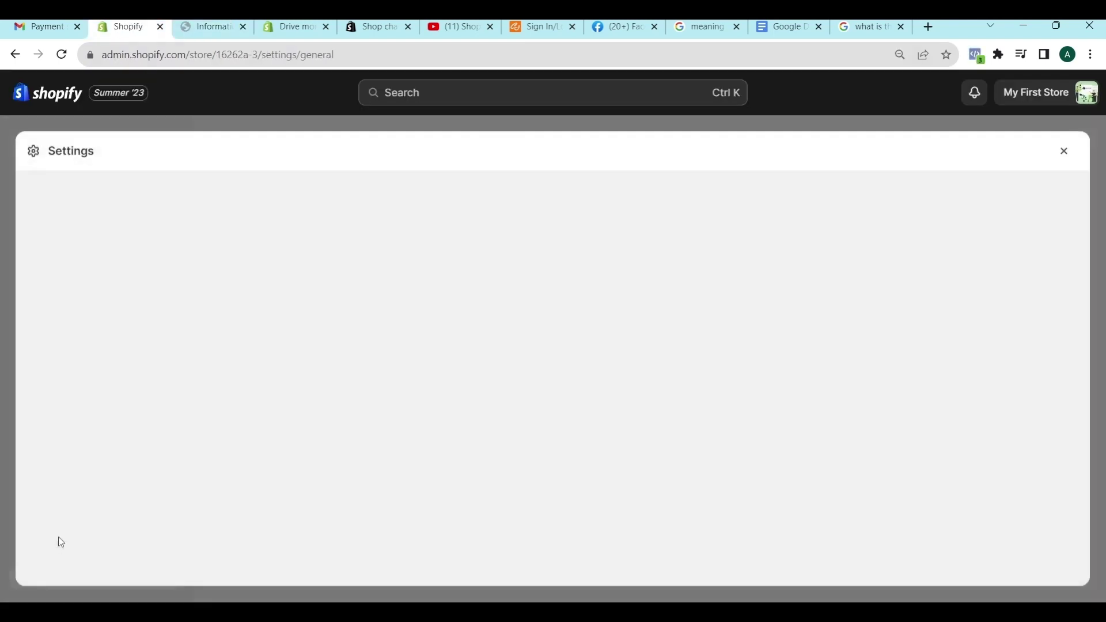
click(119, 405)
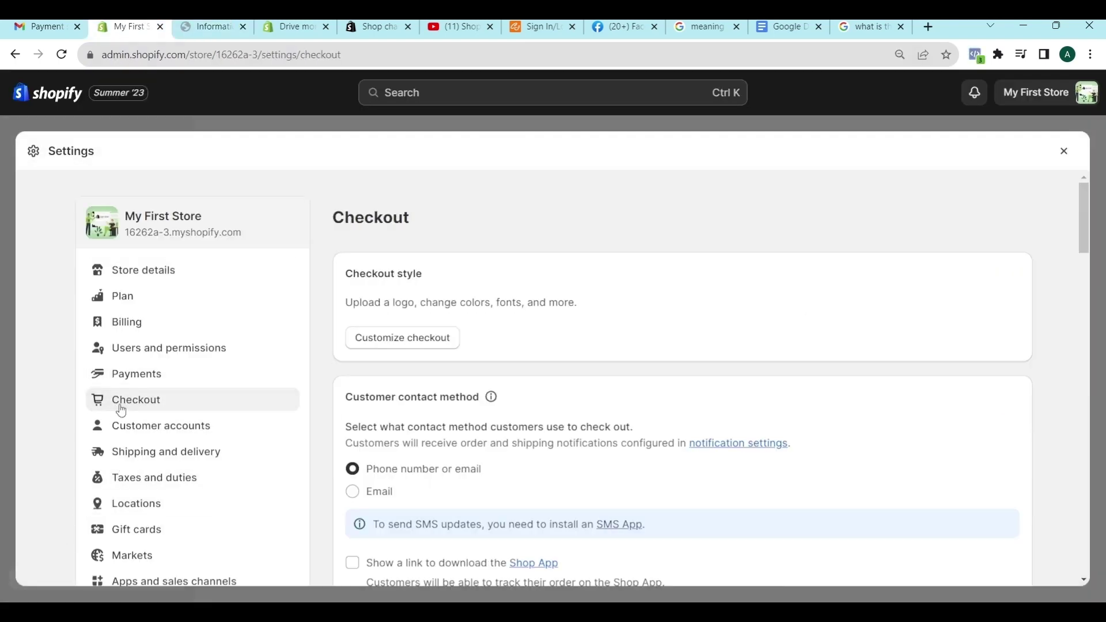
scroll(397, 429, down, 13)
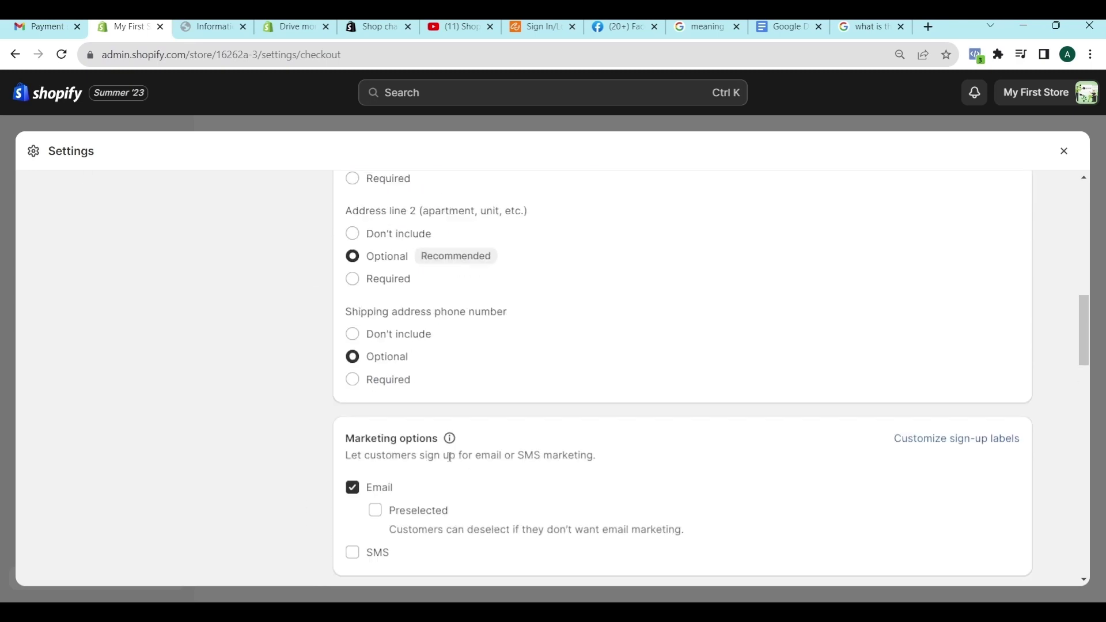
click(376, 381)
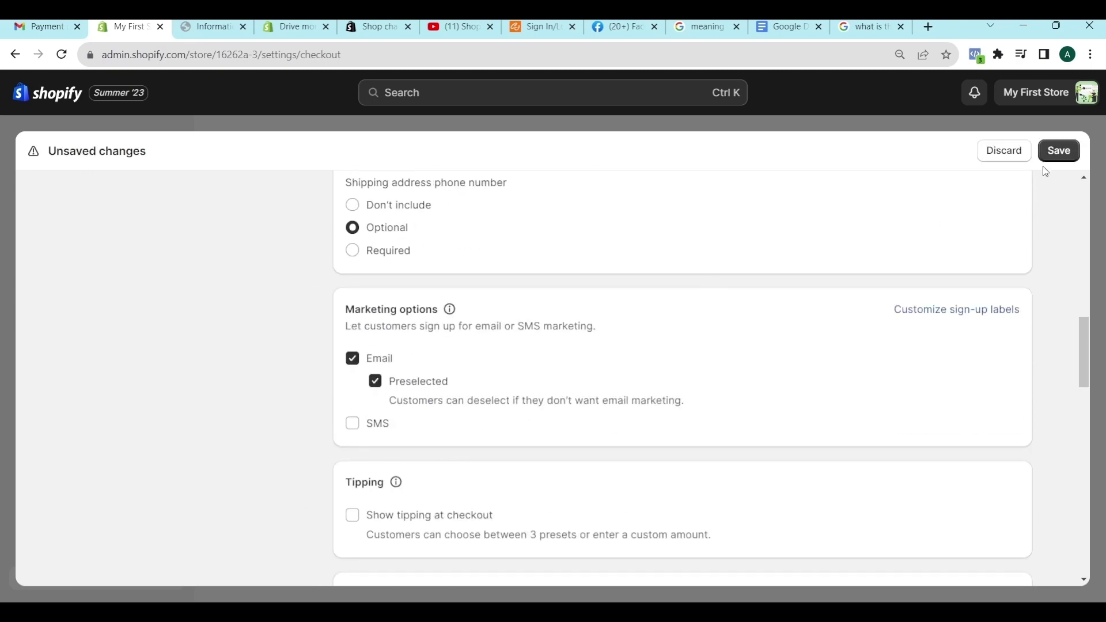
click(1058, 151)
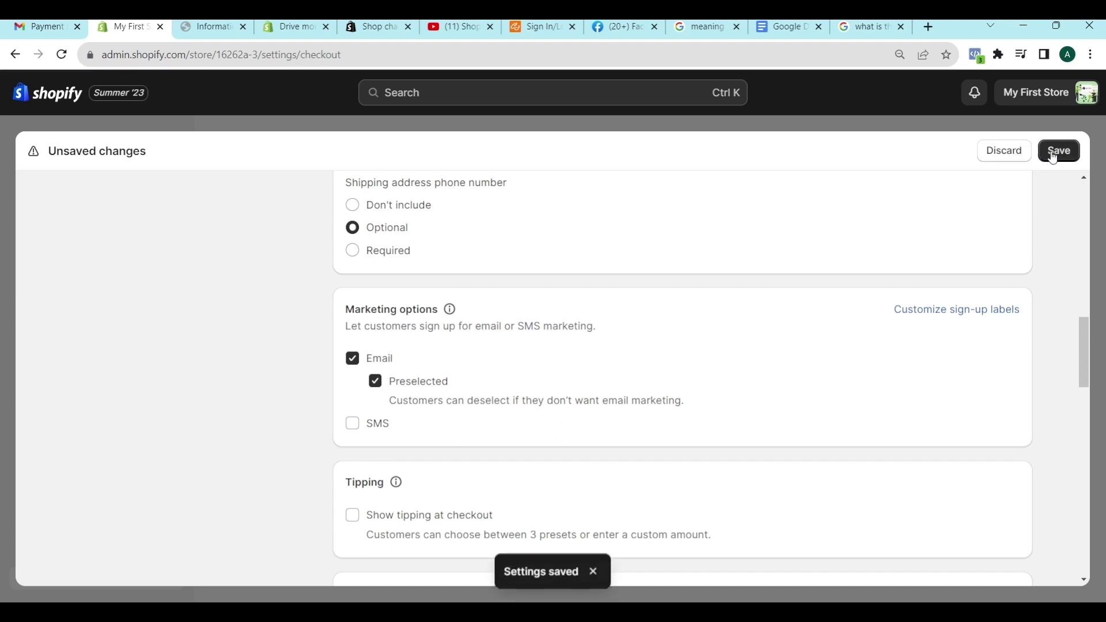
click(1054, 155)
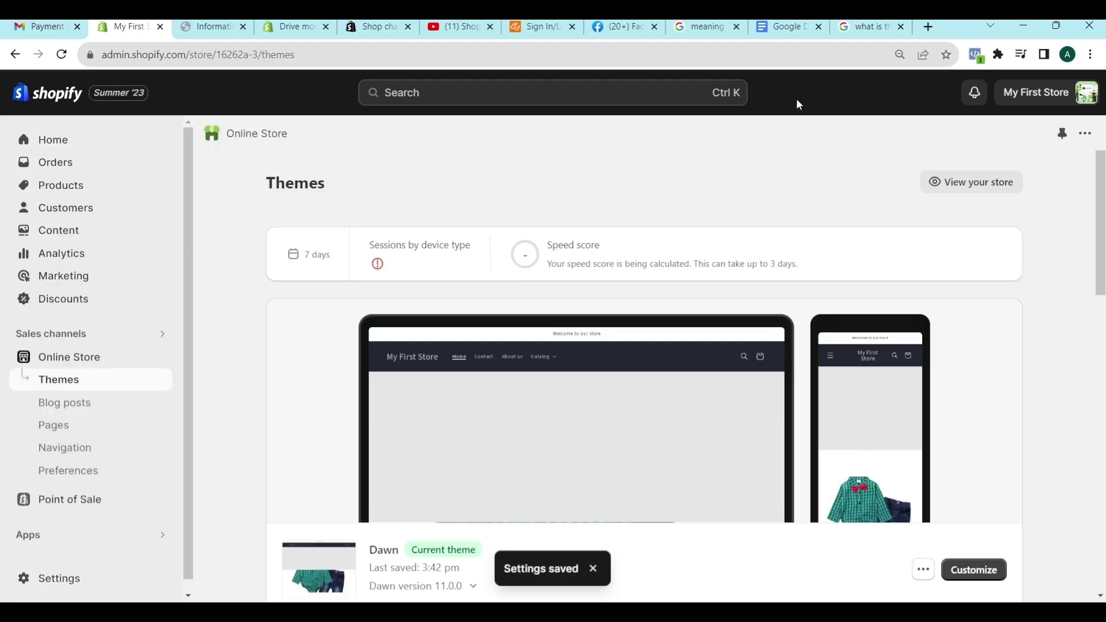
Switch to the live checkout page and try the Email me with news and offers checkbox
click(209, 27)
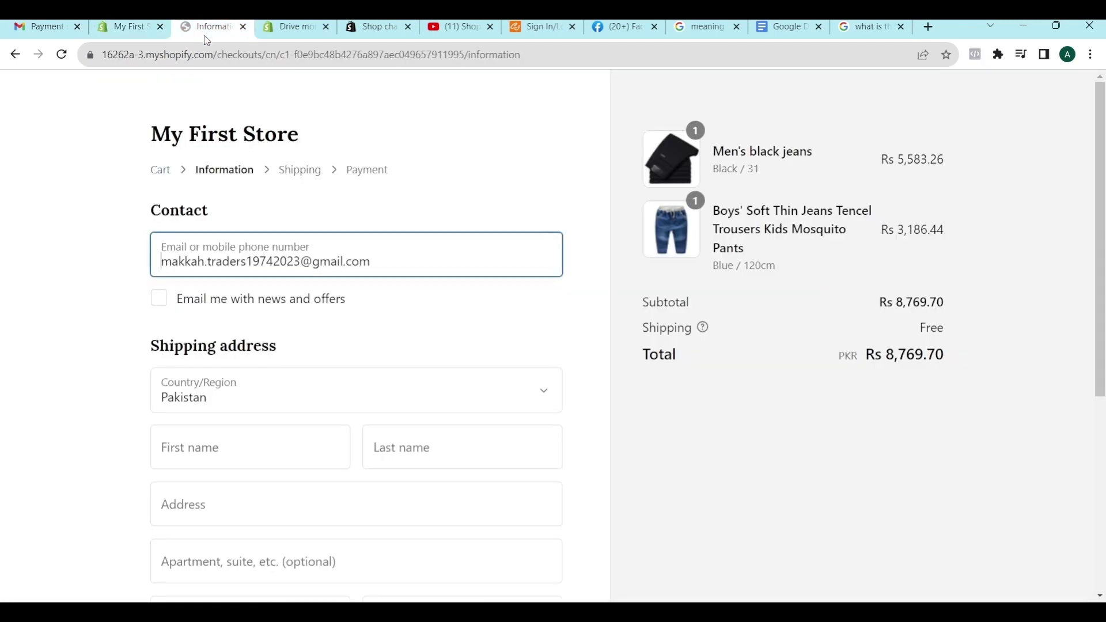
click(153, 56)
click(158, 301)
Return to the store's checkout settings and enable Show tipping at checkout
click(139, 25)
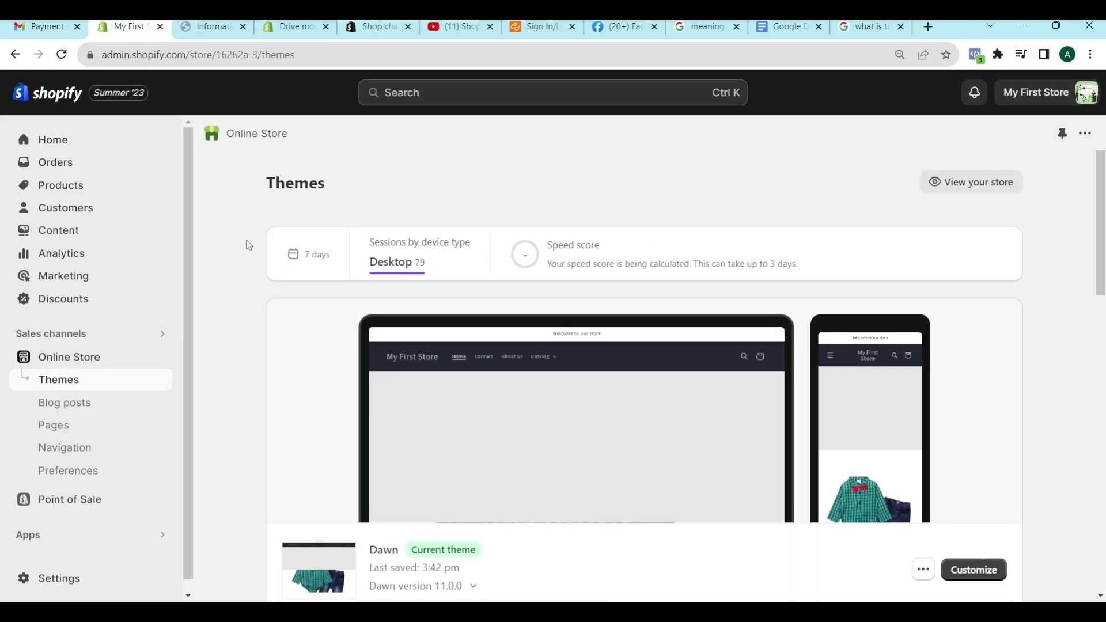
click(52, 578)
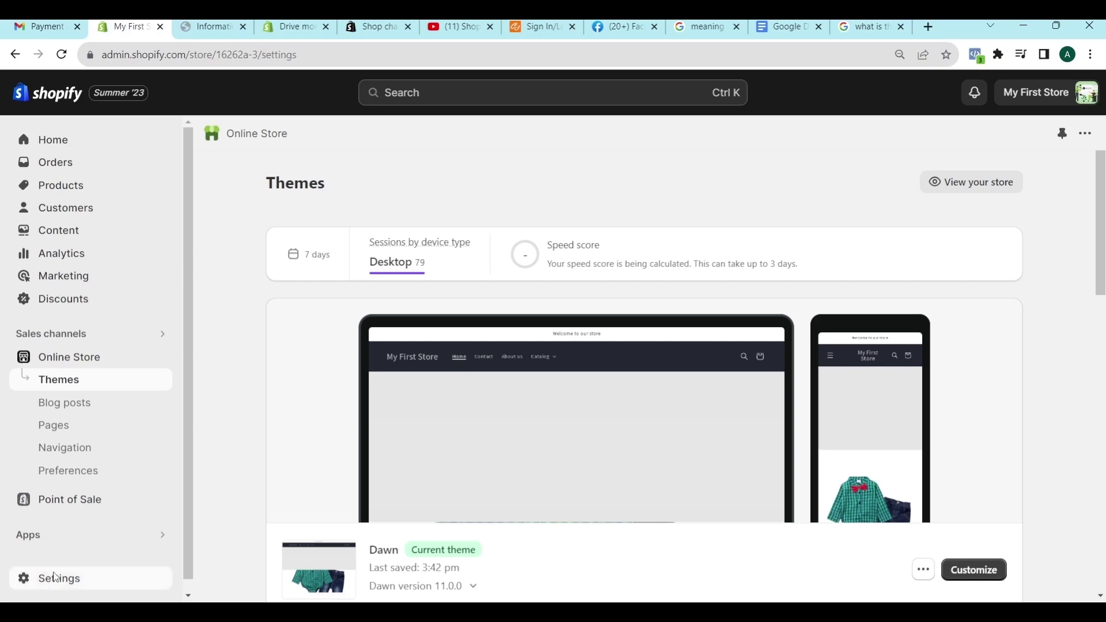
scroll(129, 556, down, 5)
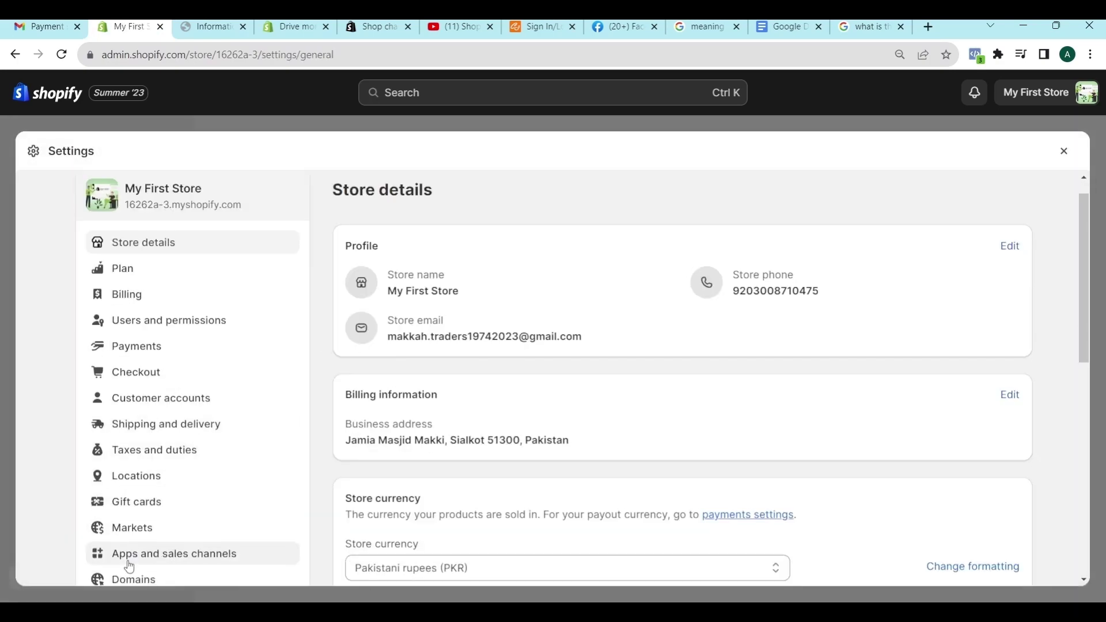
scroll(130, 259, up, 3)
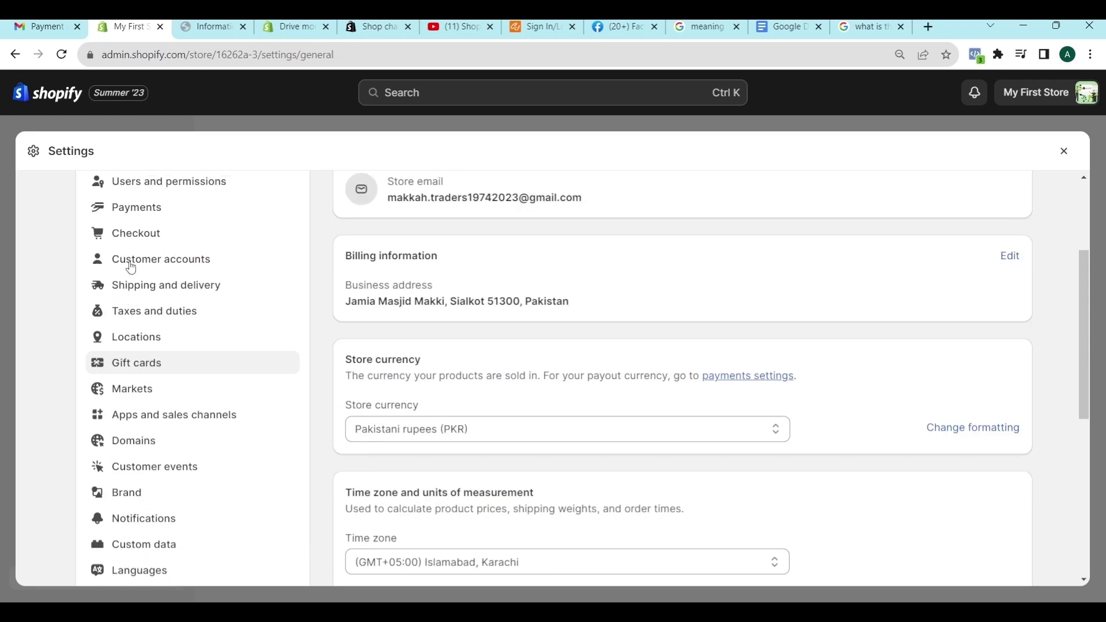
click(136, 254)
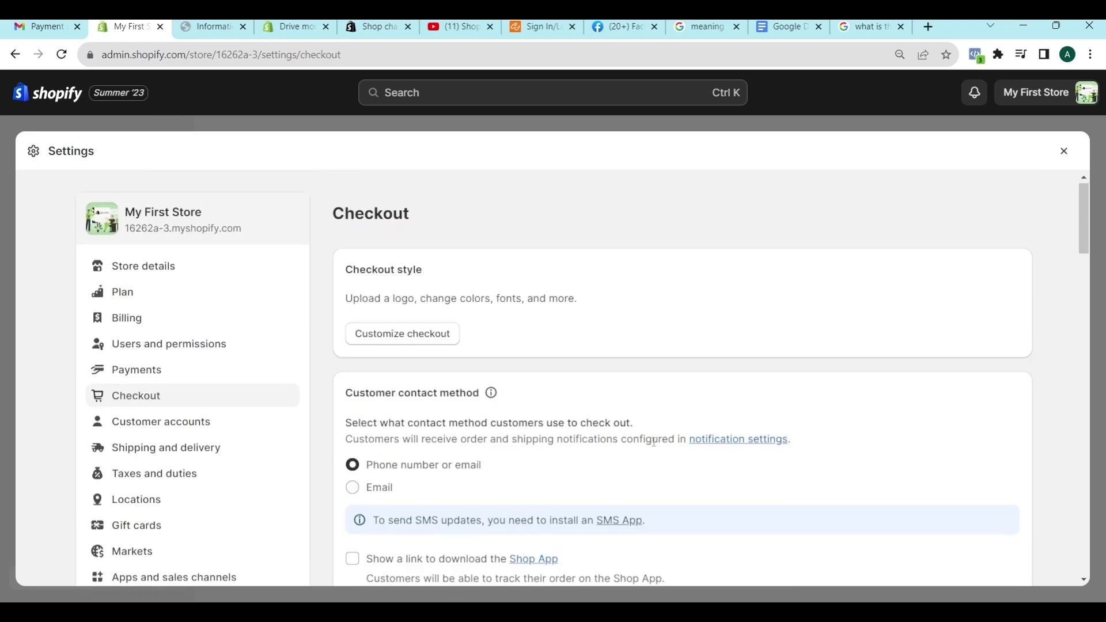
scroll(653, 441, down, 6)
scroll(653, 441, down, 11)
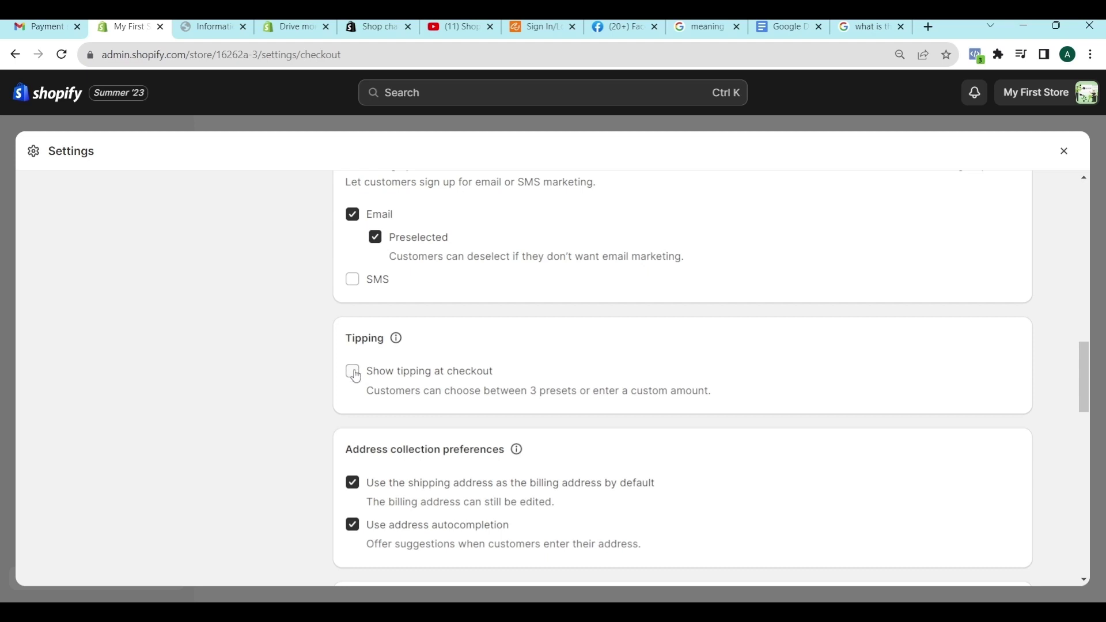
click(353, 371)
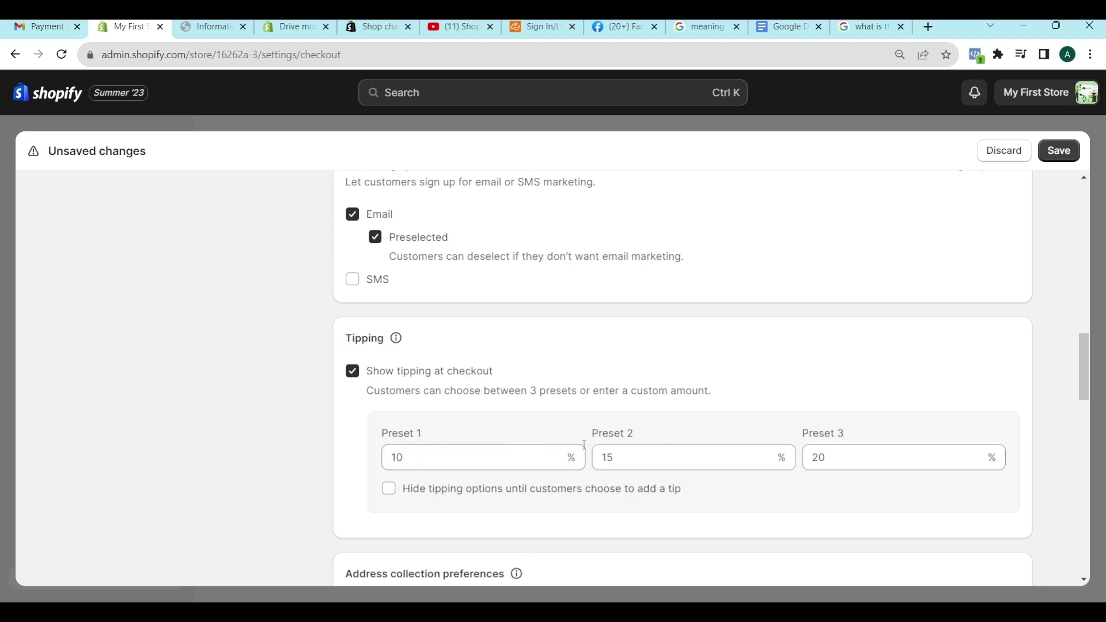
Go through the three tipping preset percentage fields to review their values
click(418, 461)
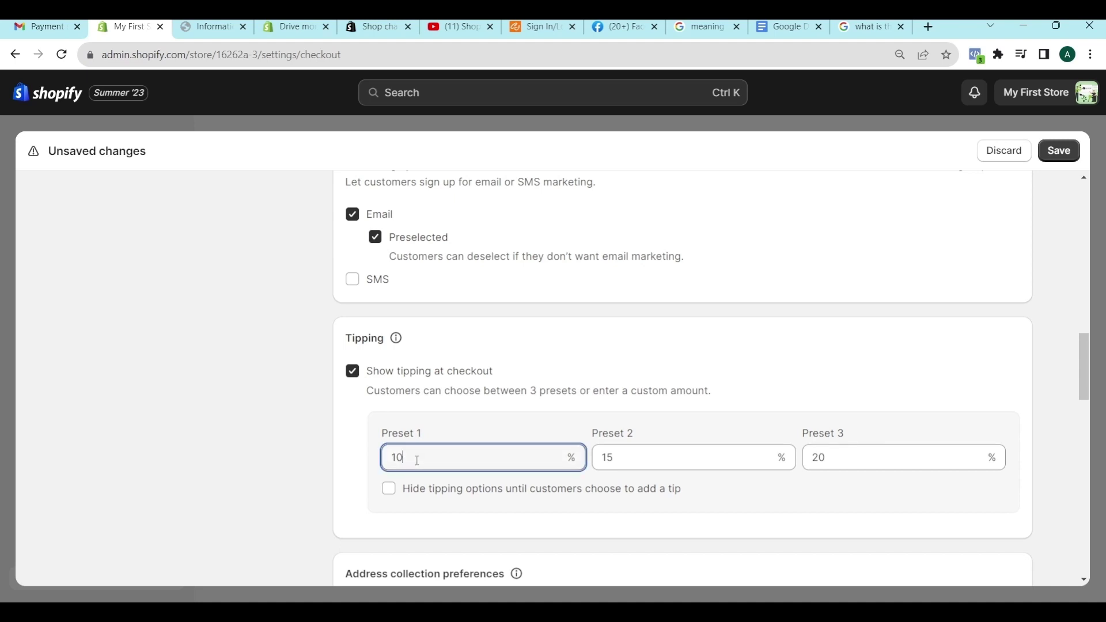
click(667, 457)
click(839, 454)
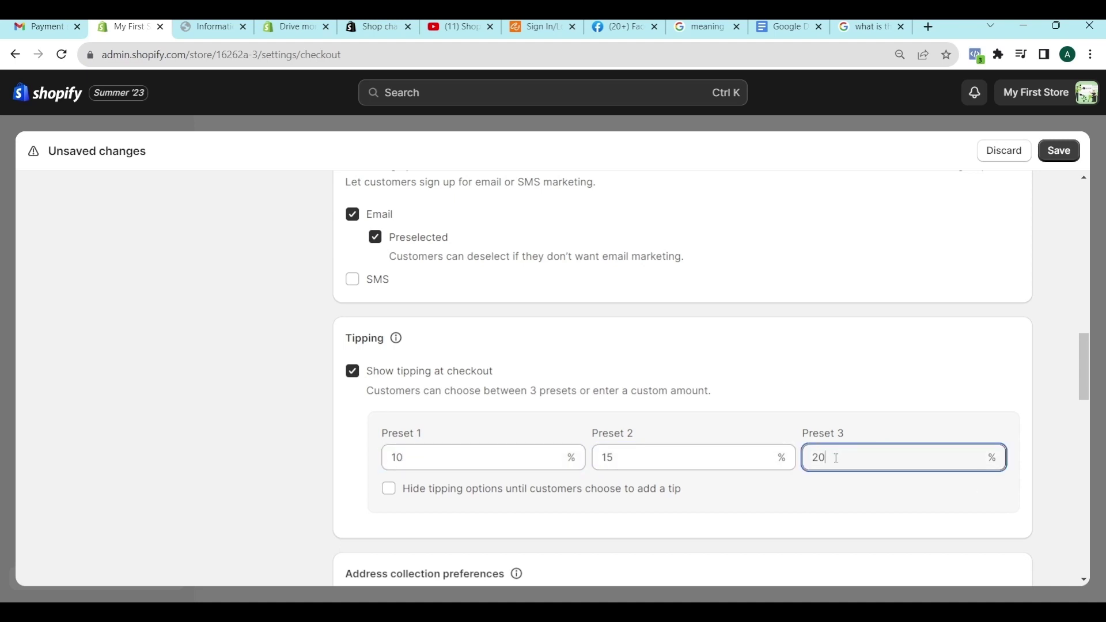
Disable Show tipping at checkout in the Tipping settings
drag(458, 456, 361, 448)
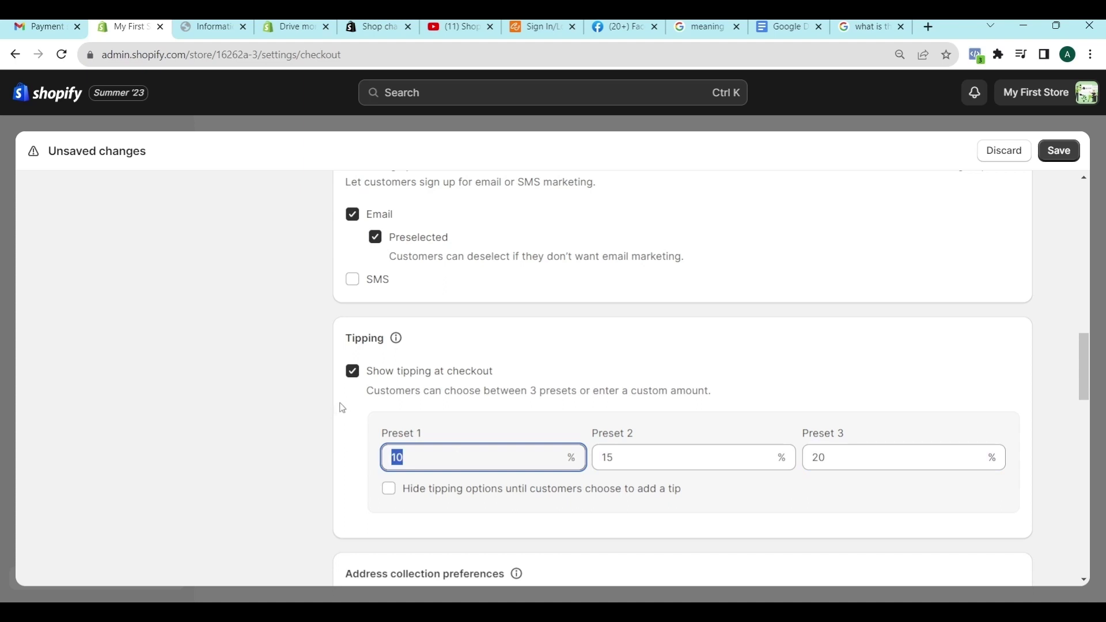
click(353, 371)
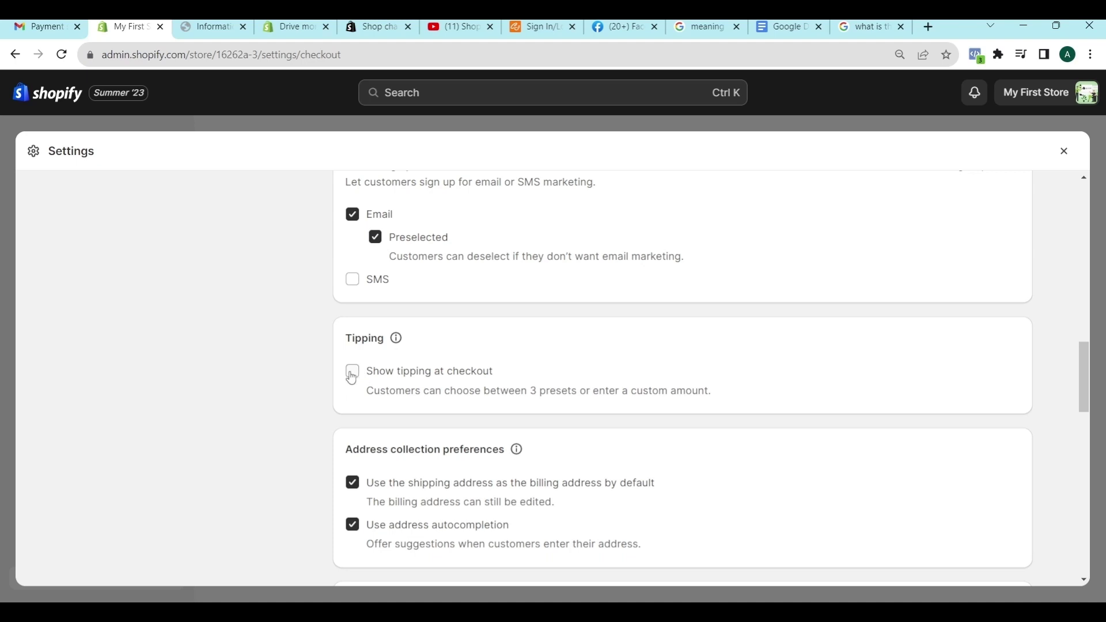
Switch Use address autocompletion off and back on in the address collection preferences
scroll(353, 373, down, 3)
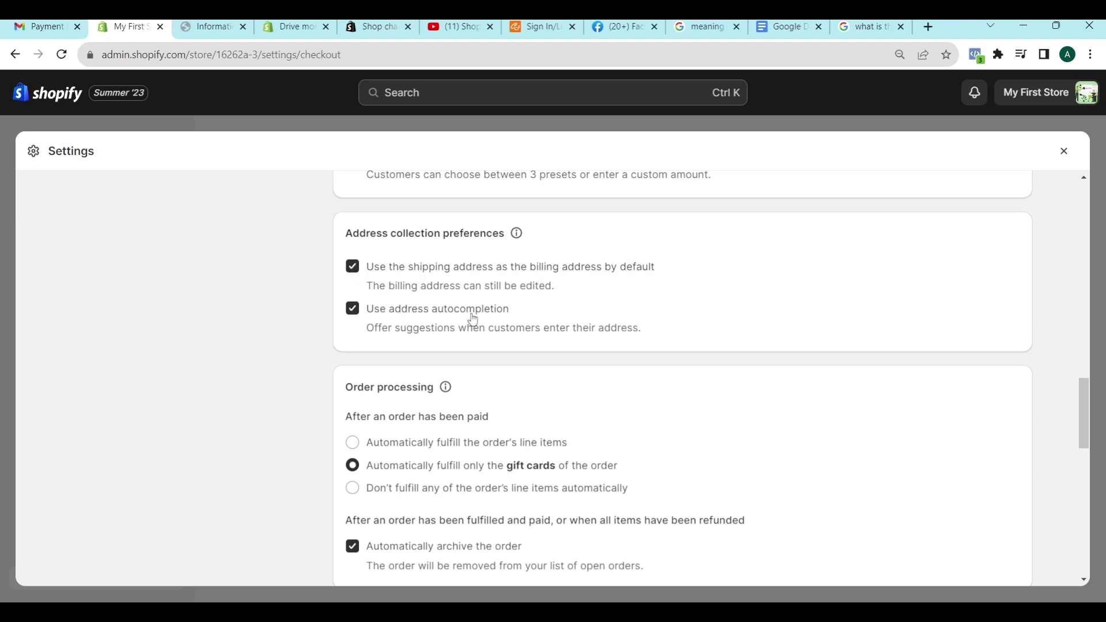
click(357, 310)
click(358, 310)
Try Automatically fulfill the order's line items for paid orders, and return to automatically fulfilling only the gift cards
scroll(405, 352, down, 3)
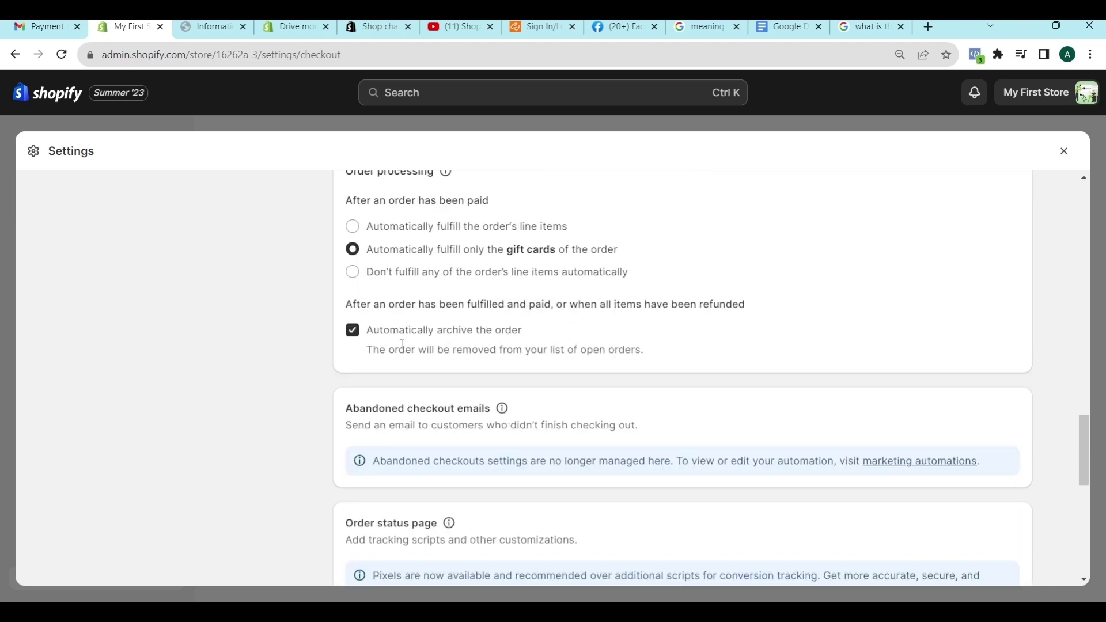
scroll(398, 343, up, 2)
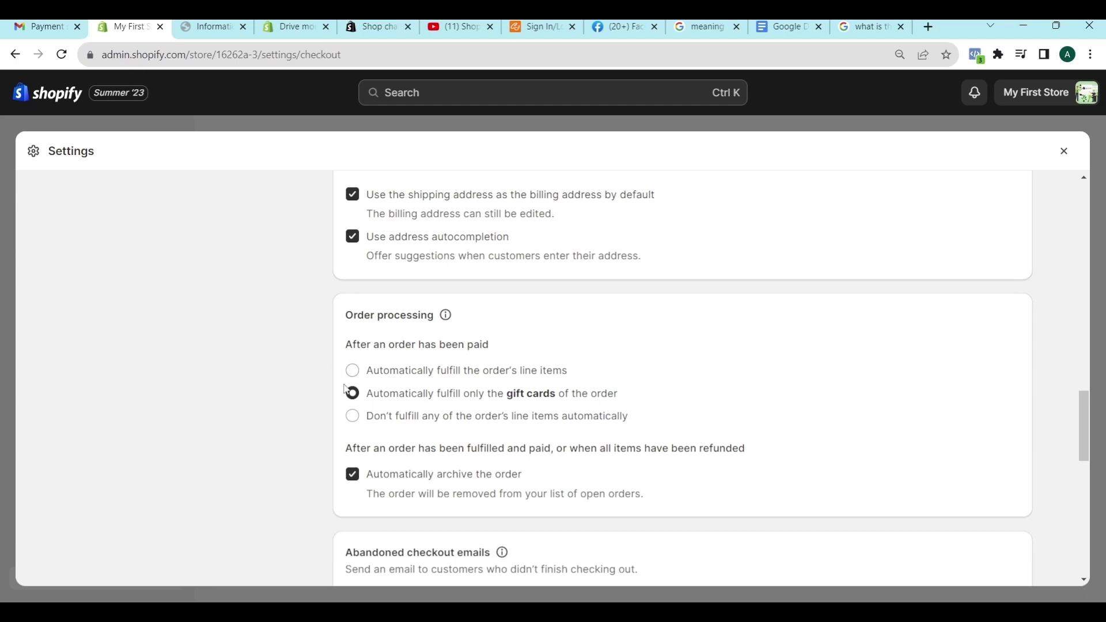
click(371, 373)
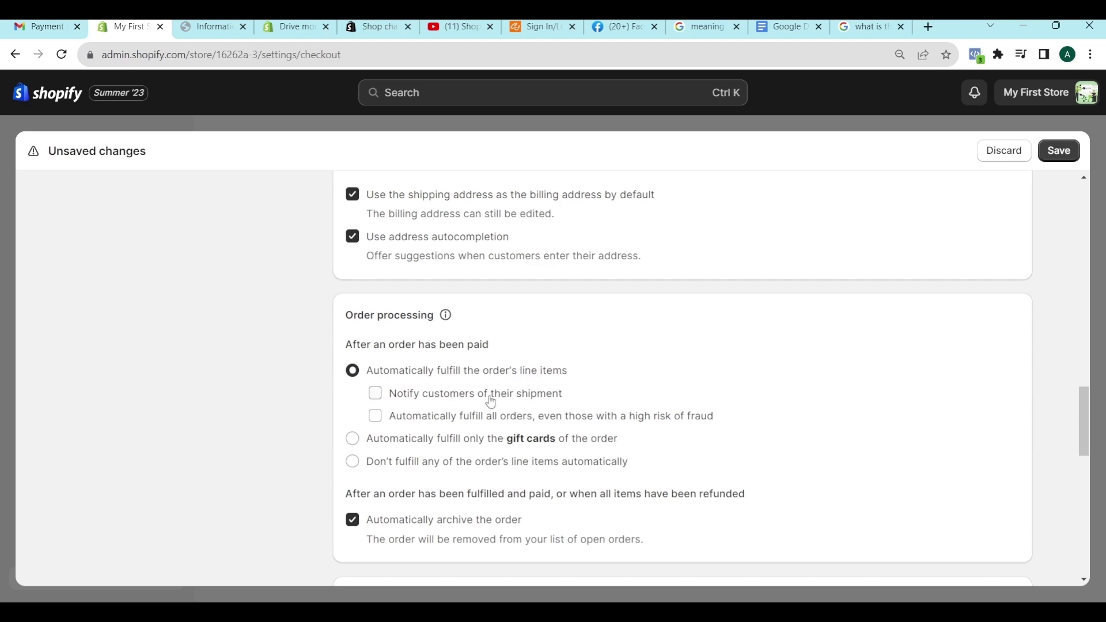
click(353, 440)
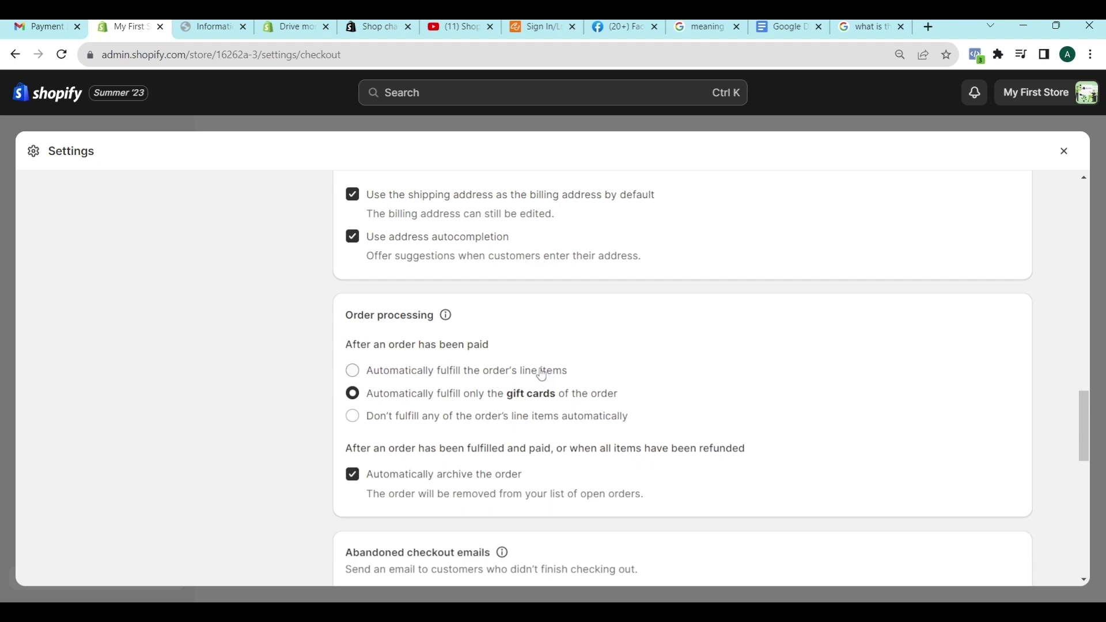
Review the order archiving, abandoned checkout emails, order status page, checkout language and checkout rules sections
scroll(375, 452, down, 1)
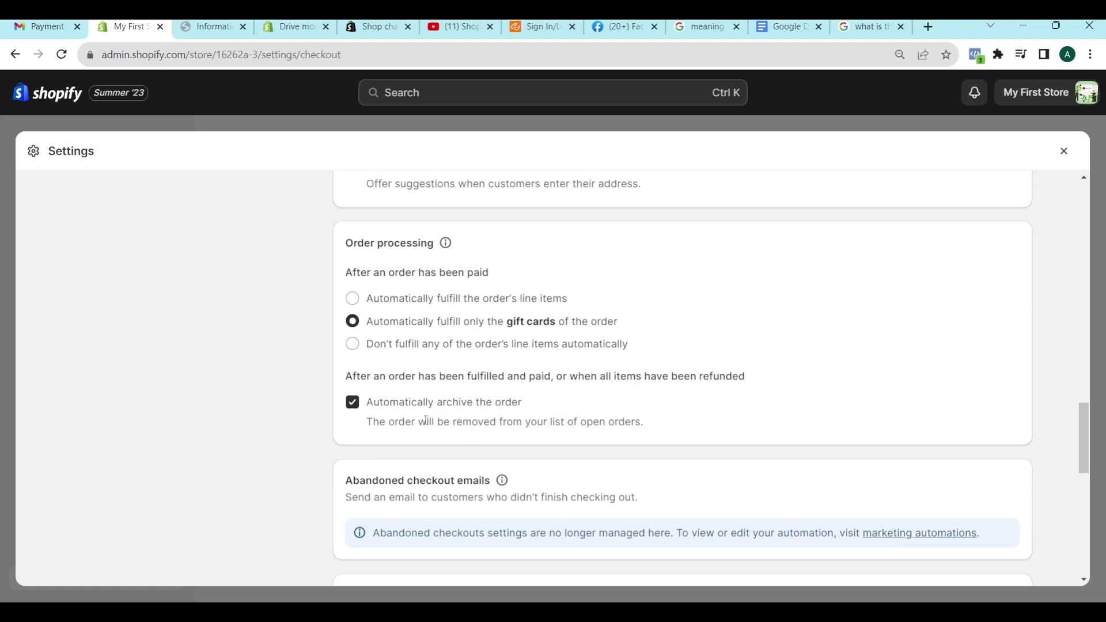
scroll(430, 409, down, 1)
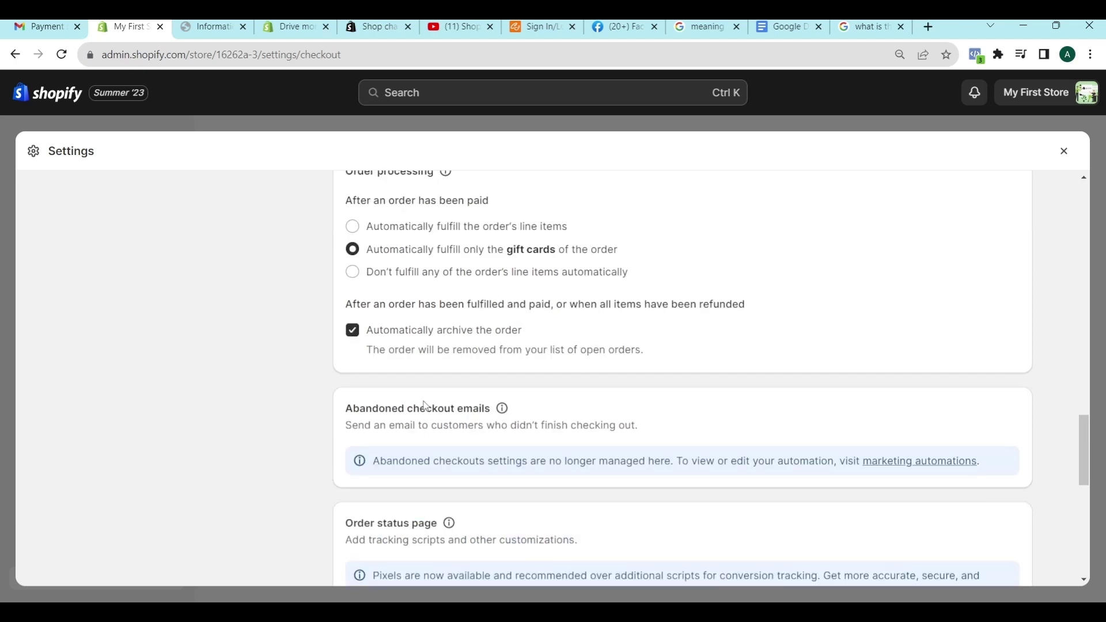
scroll(425, 403, down, 2)
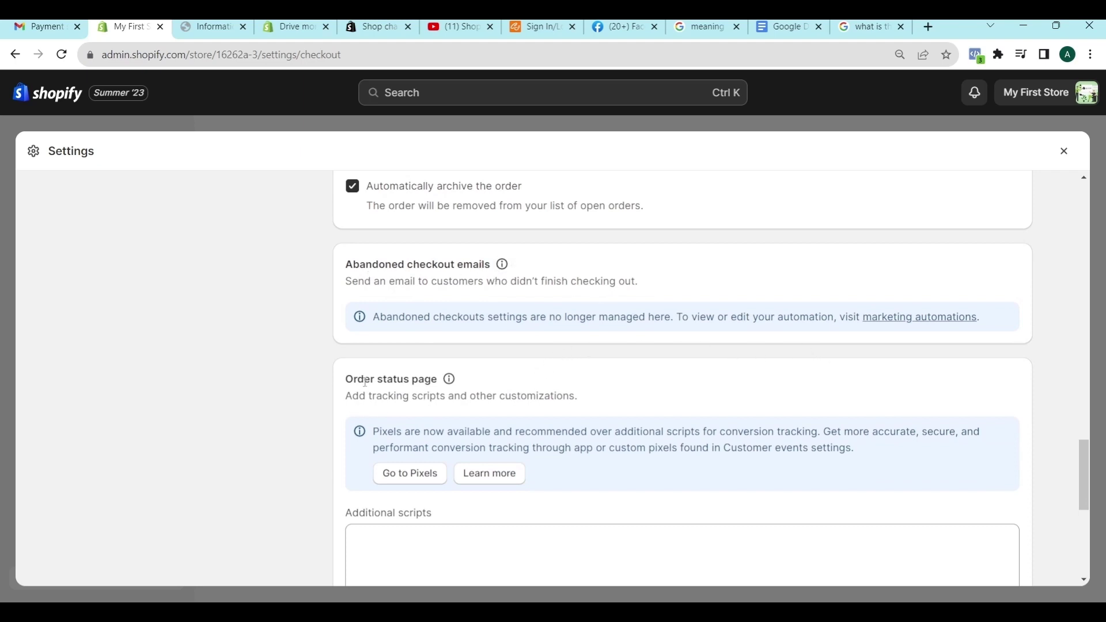
scroll(420, 405, down, 3)
scroll(417, 402, down, 3)
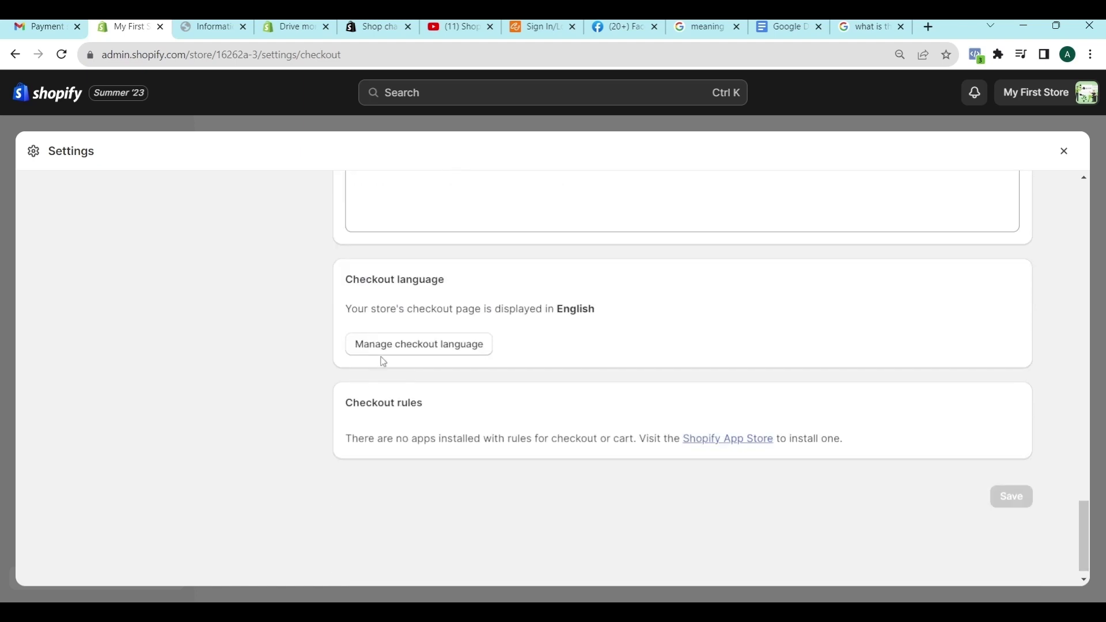